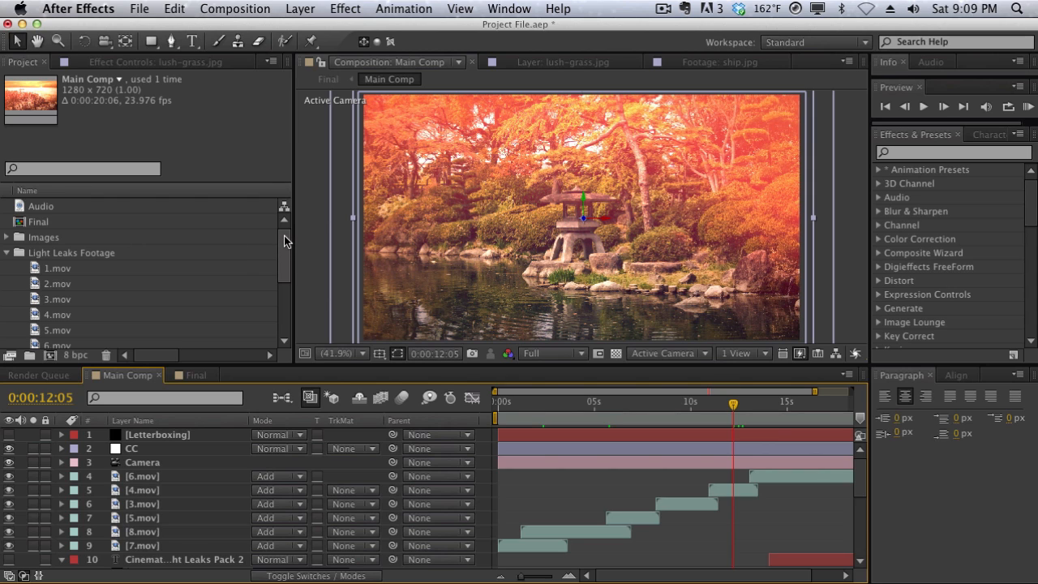
- Open the render queue and look through the queued Main Comp items and their output modules
mouse_move(283, 236)
left_mouse_down()
mouse_move(284, 260)
mouse_move(287, 219)
left_mouse_up()
left_click(52, 378)
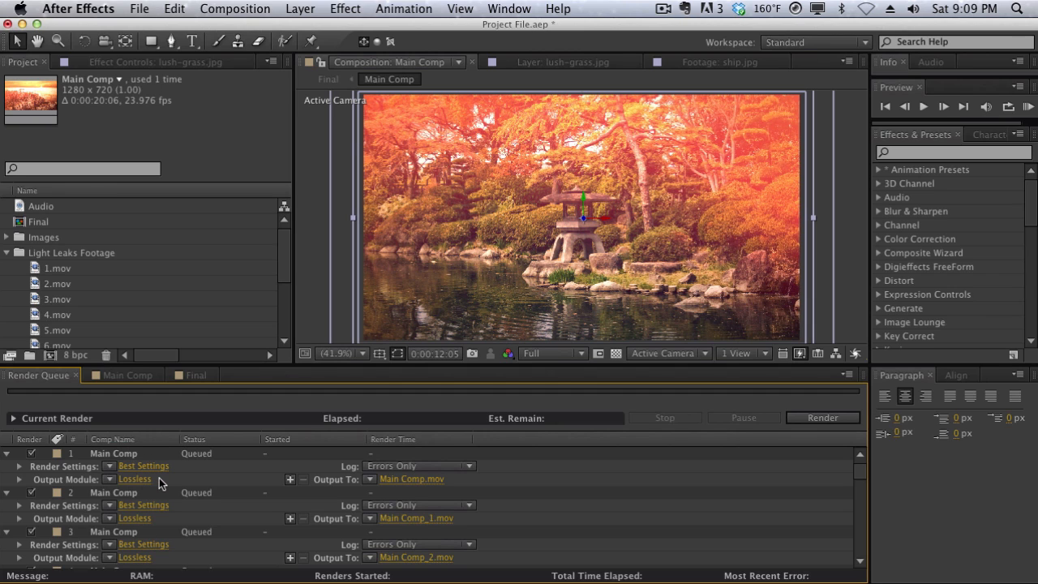
scroll(159, 487, "down", 10)
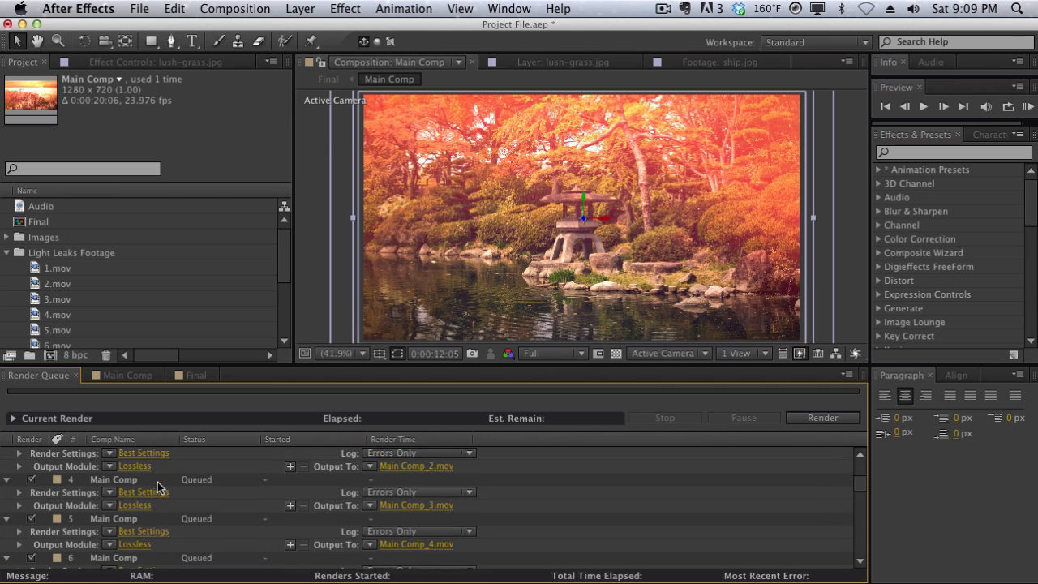
scroll(159, 486, "up", 5)
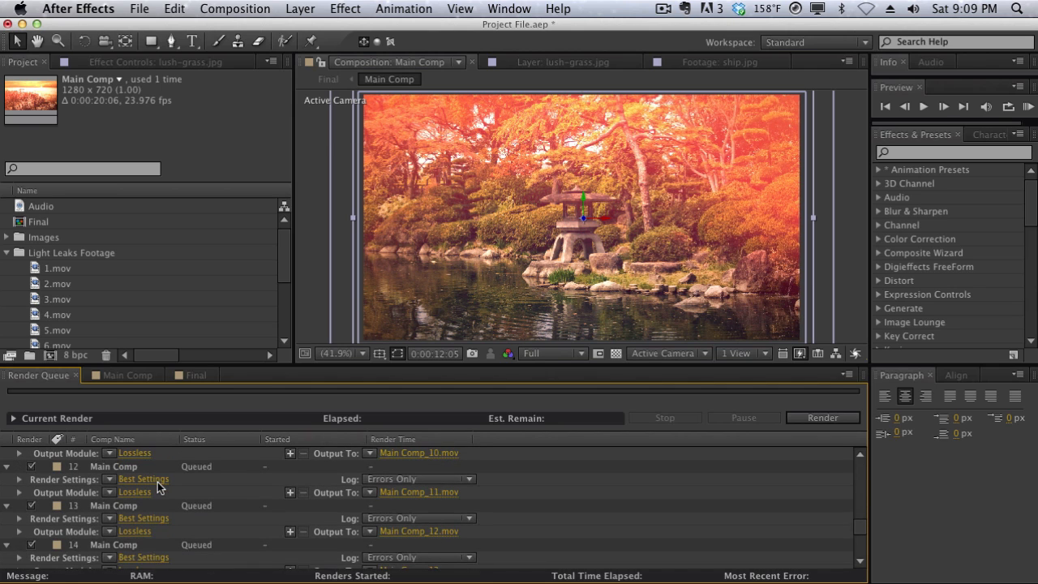
scroll(159, 486, "up", 2)
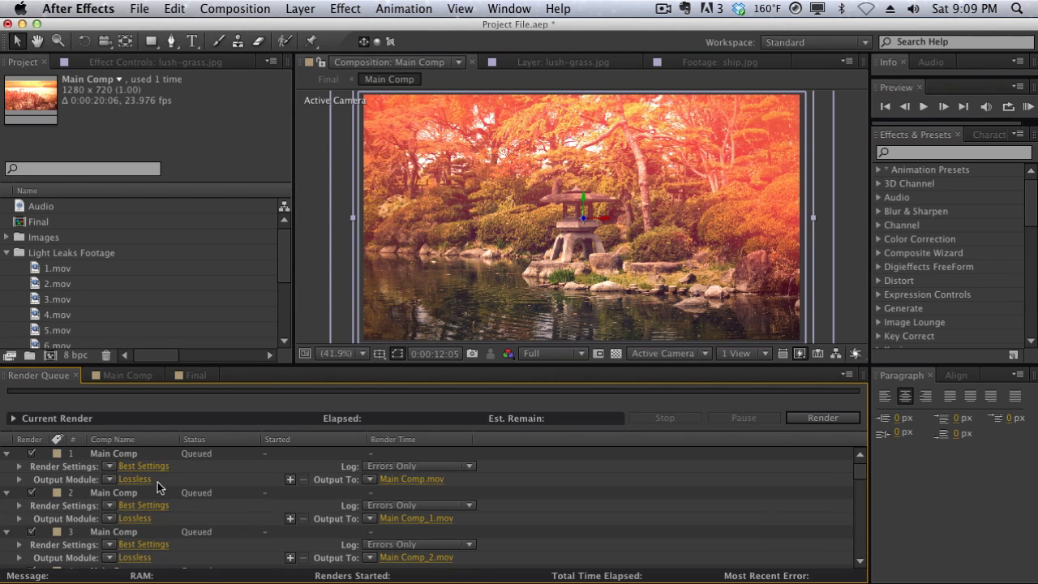
scroll(84, 491, "up", 3)
scroll(84, 491, "up", 2)
- Select queue items 1 through 17 and set the first item's QuickTime output module to the Photo - JPEG video codec
left_click(167, 453)
scroll(167, 468, "down", 10)
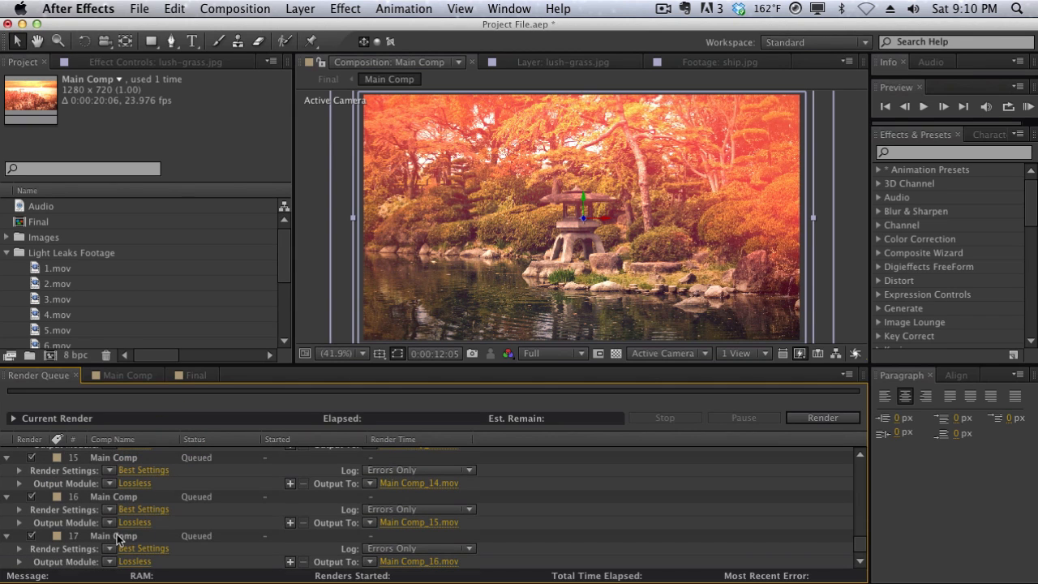
left_click(117, 536, "shift")
scroll(115, 500, "up", 5)
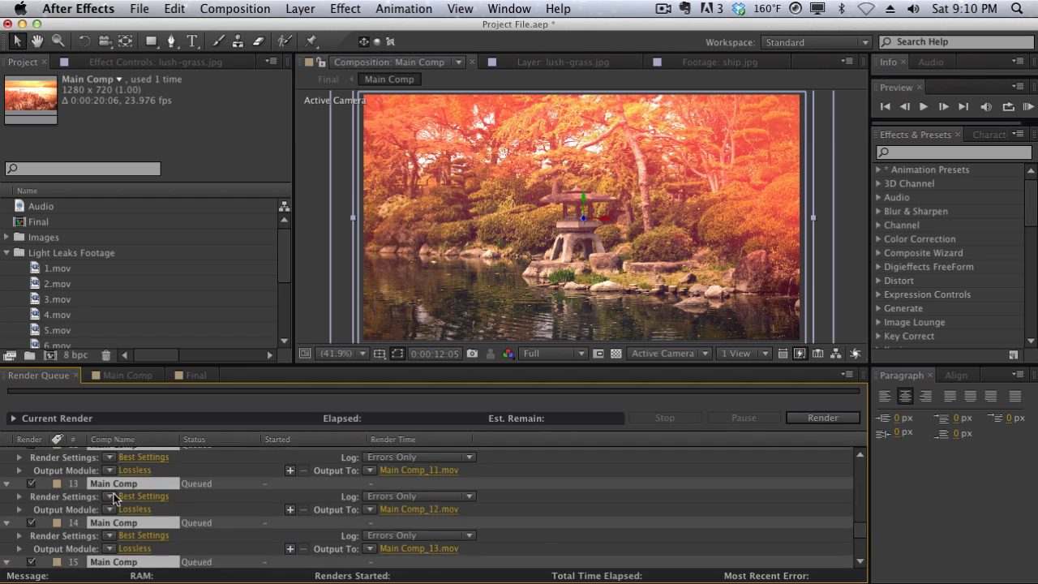
scroll(115, 500, "up", 5)
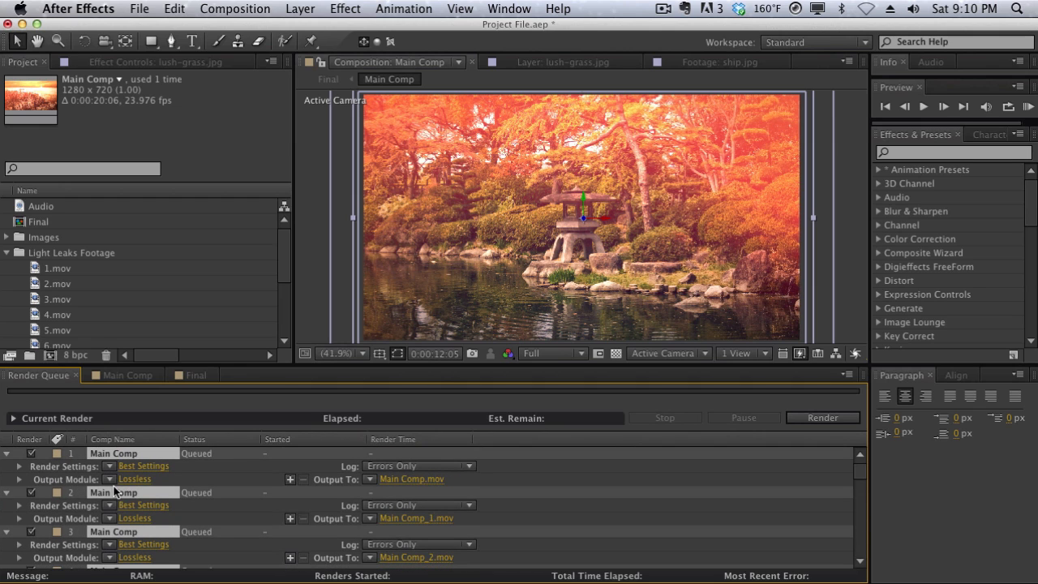
left_click(140, 480)
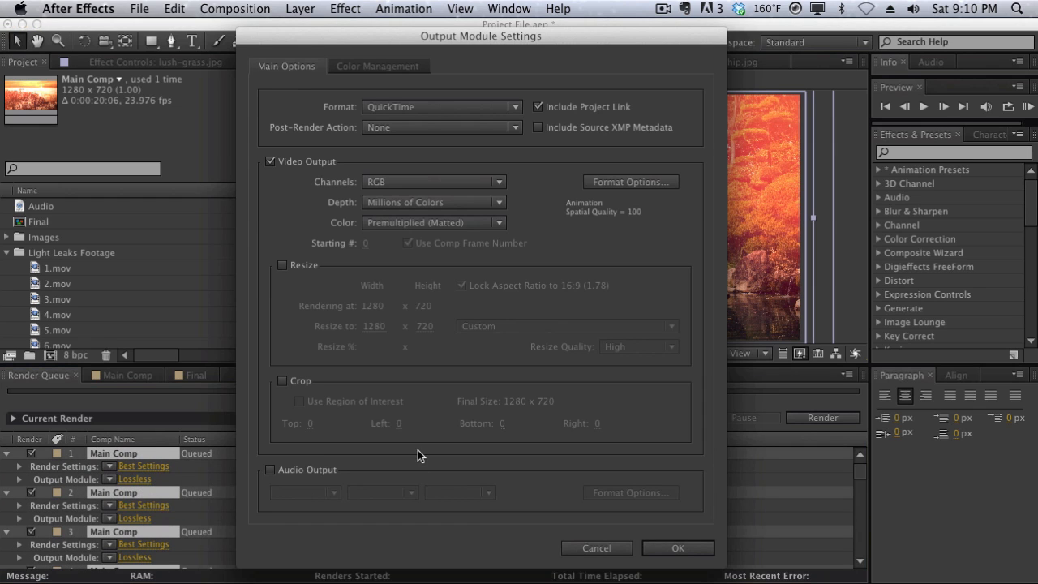
left_click(478, 107)
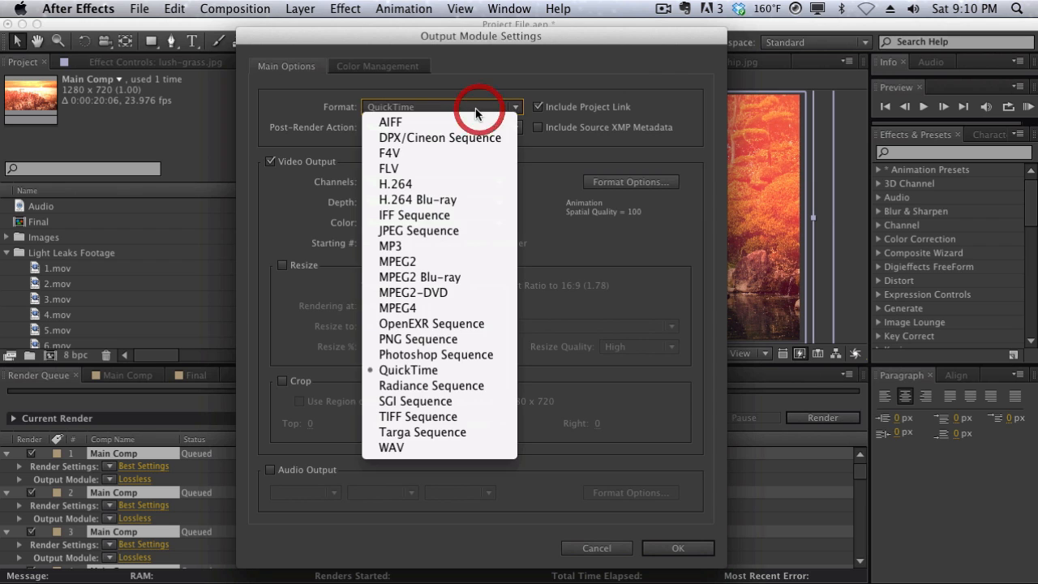
left_click(465, 113)
left_click(610, 181)
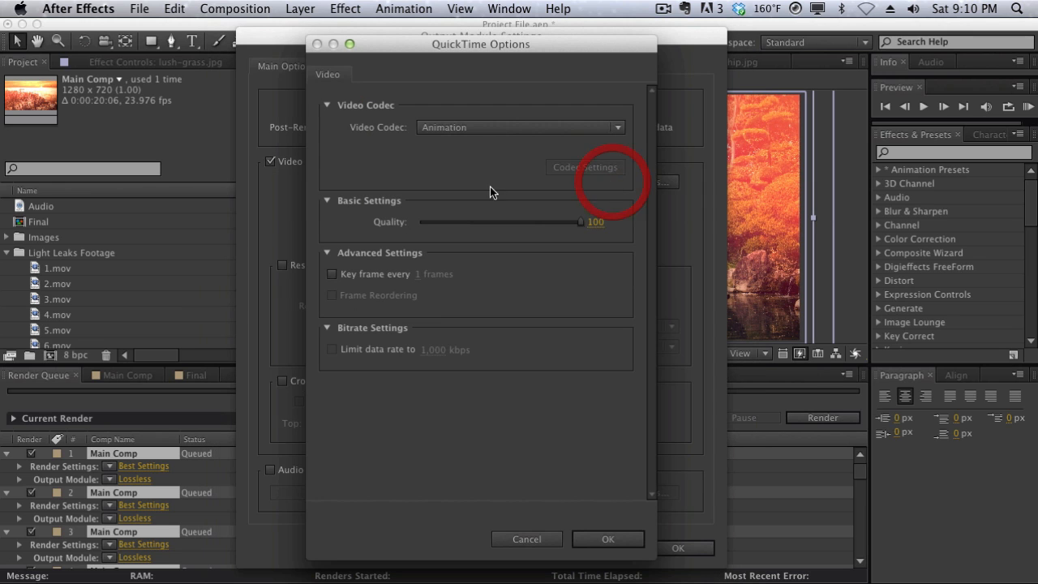
left_click(502, 126)
scroll(486, 434, "down", 10)
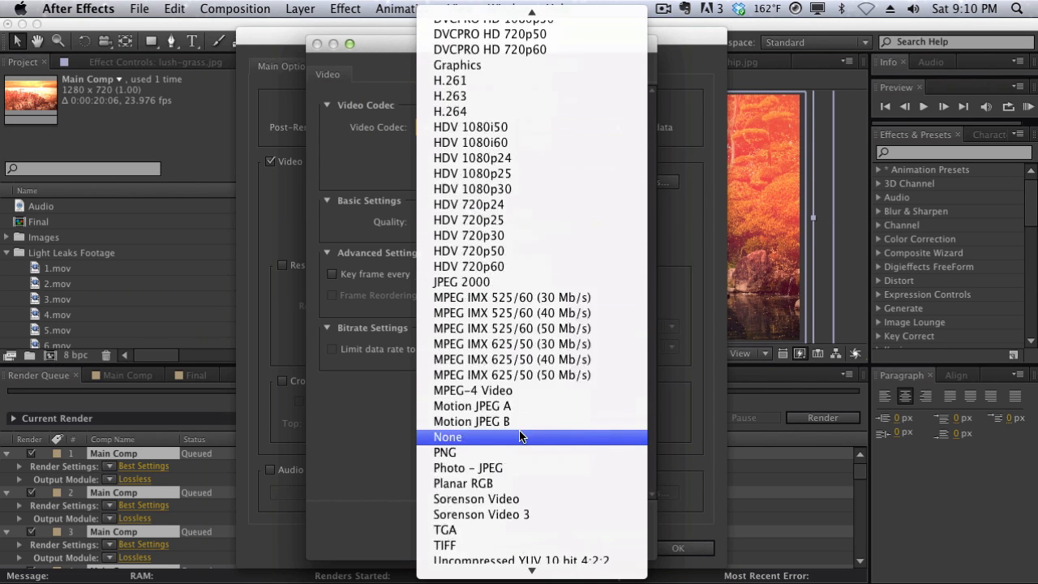
left_click(519, 297)
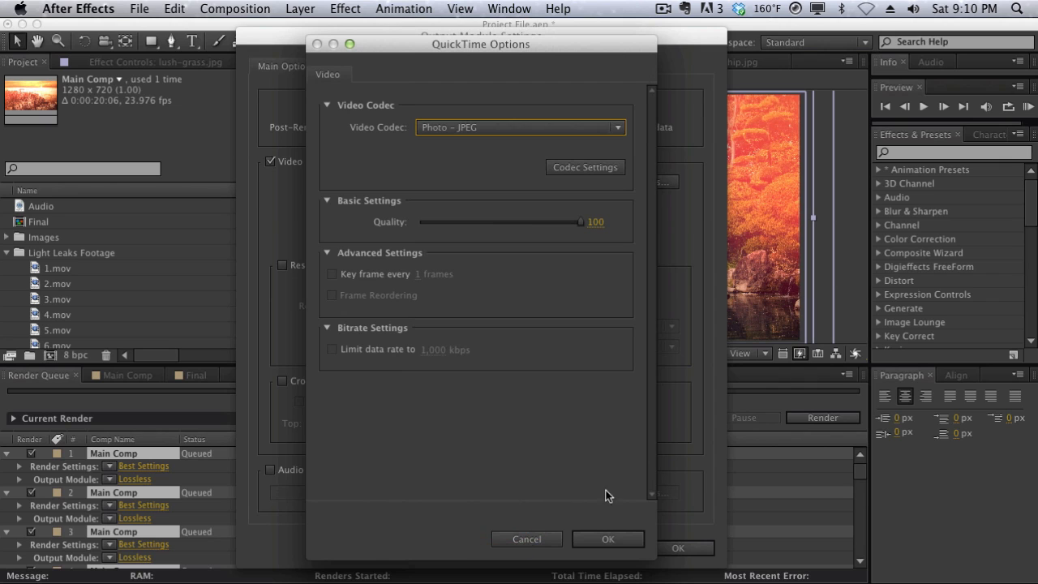
left_click(608, 540)
left_click(655, 548)
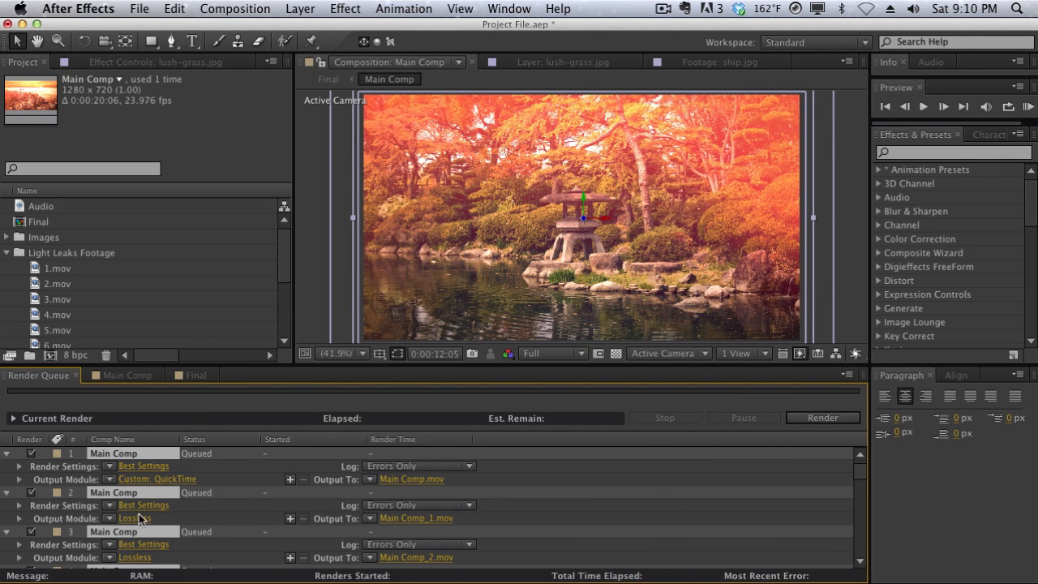
- Clear the item selection and select the output modules of queue items 1 through 17 instead
scroll(148, 523, "down", 5)
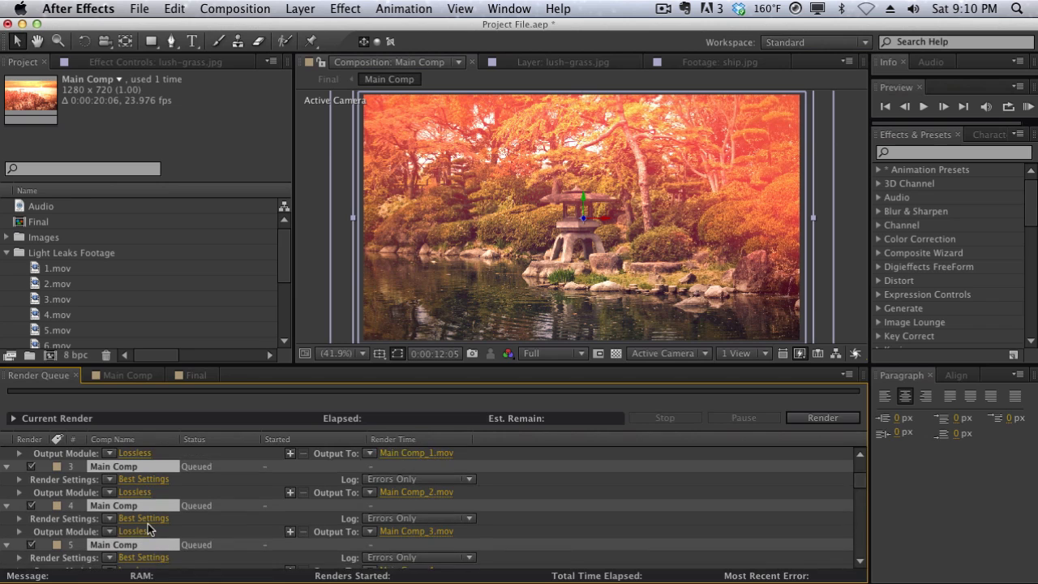
scroll(147, 523, "up", 5)
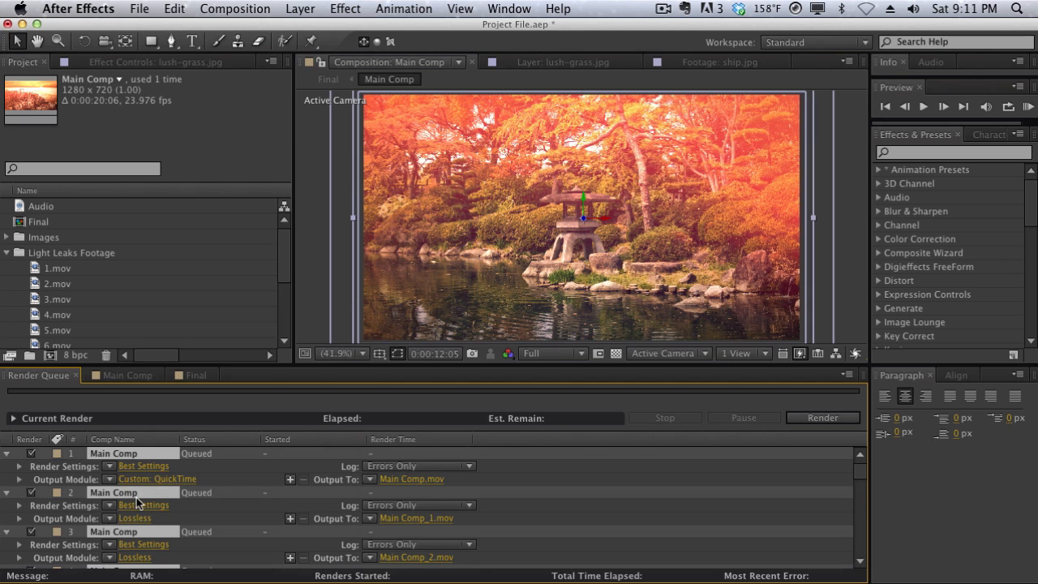
scroll(135, 496, "down", 2)
scroll(138, 490, "down", 1)
scroll(214, 512, "up", 3)
left_click(213, 477)
left_click(84, 480)
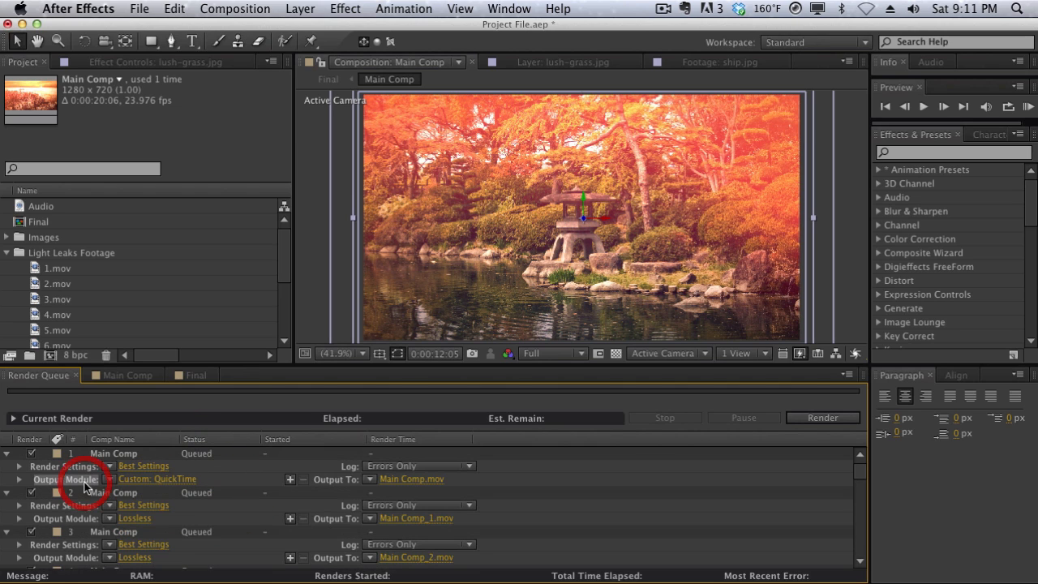
scroll(69, 486, "down", 5)
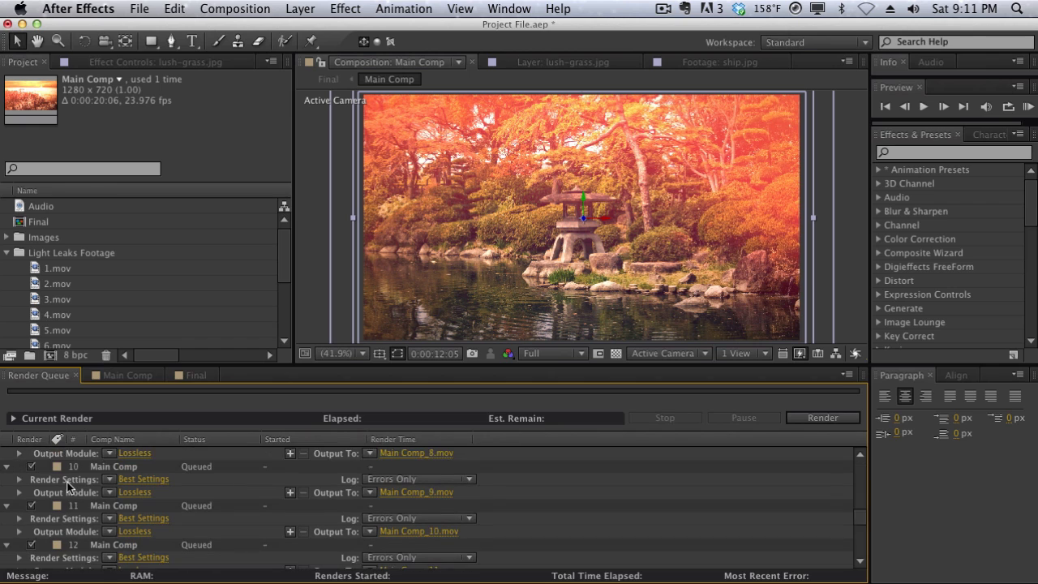
scroll(69, 487, "down", 3)
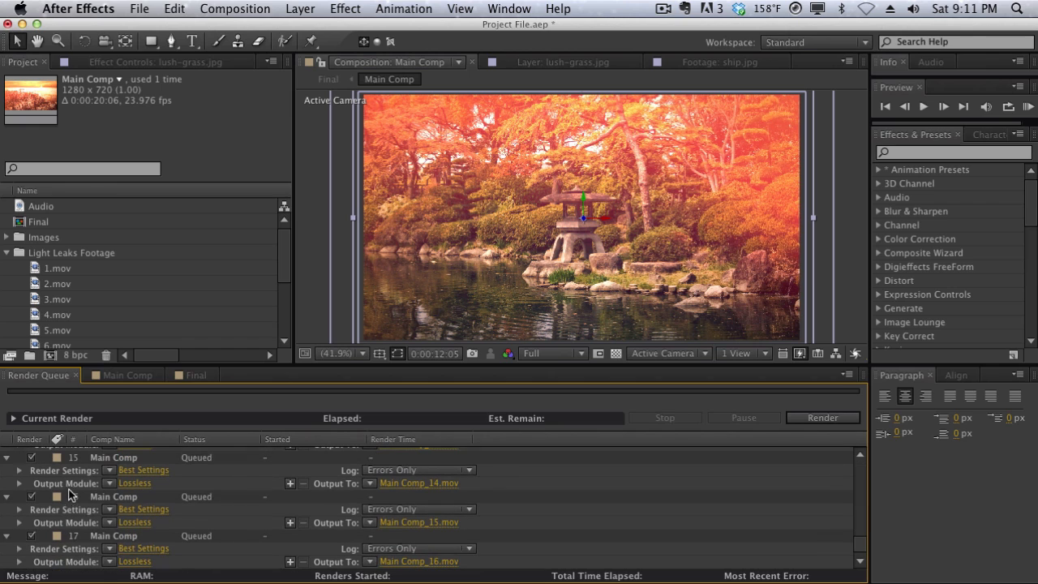
left_click(79, 561)
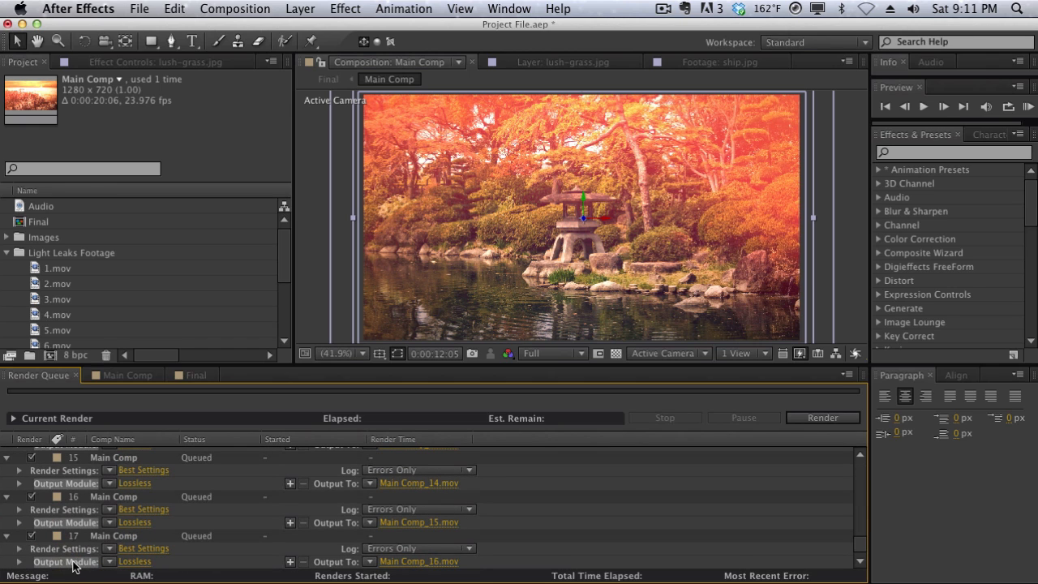
scroll(73, 552, "up", 2)
scroll(71, 549, "up", 12)
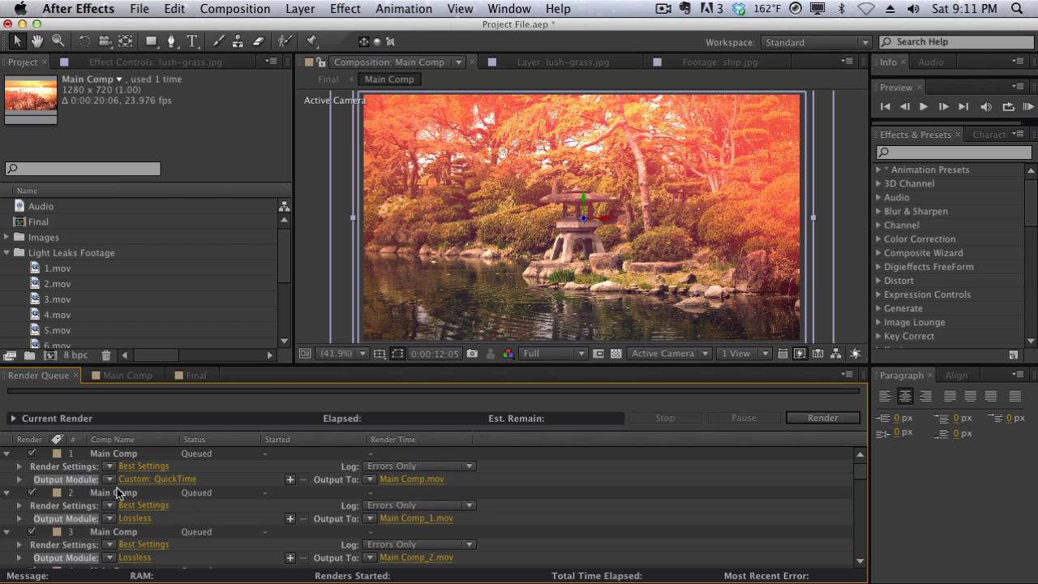
- Set the second queue item's QuickTime output module to the Photo - JPEG video codec
left_click(126, 519)
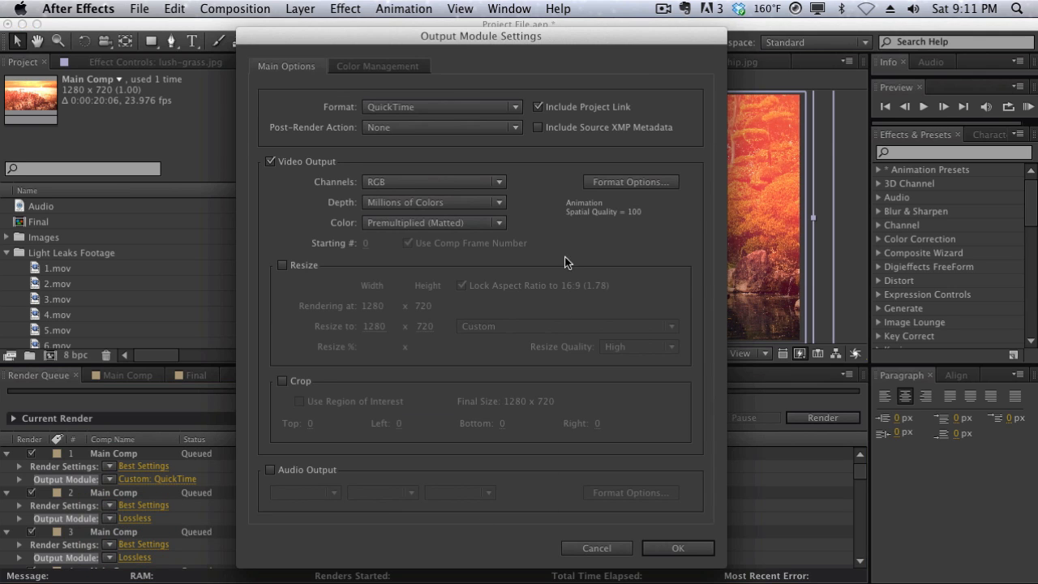
left_click(592, 183)
left_click(545, 130)
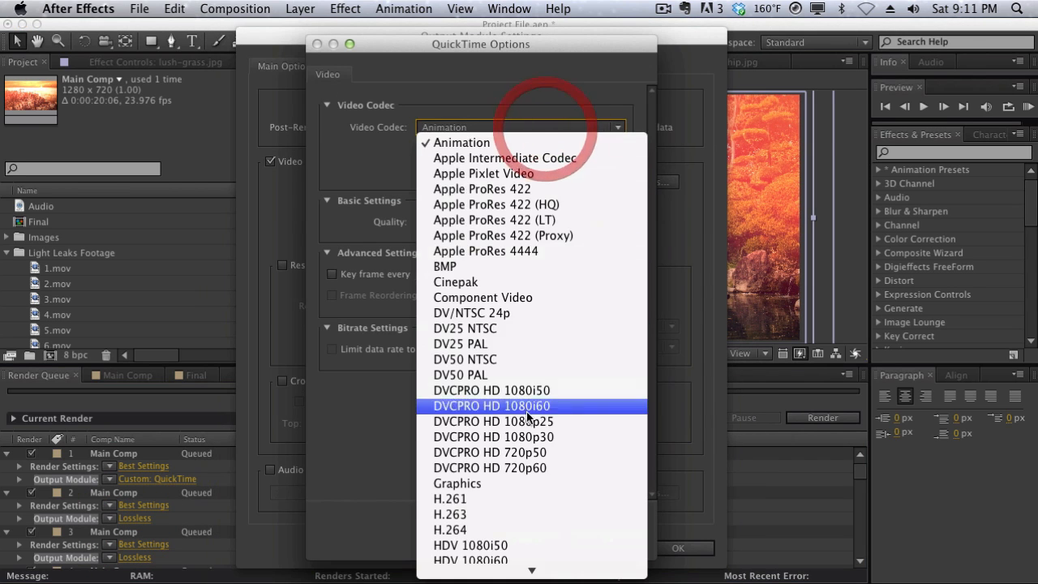
scroll(524, 456, "down", 6)
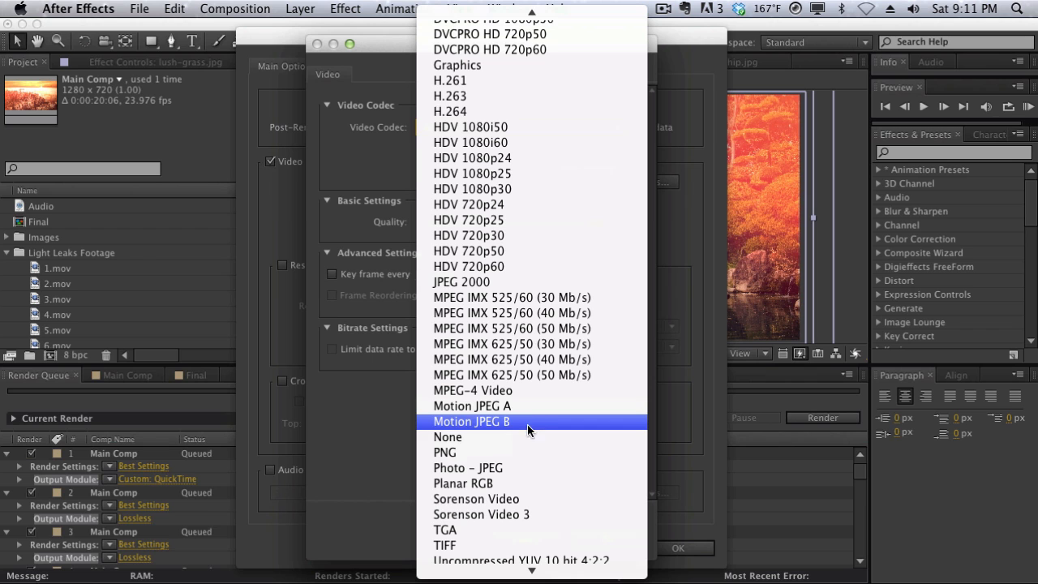
left_click(528, 468)
left_click(639, 539)
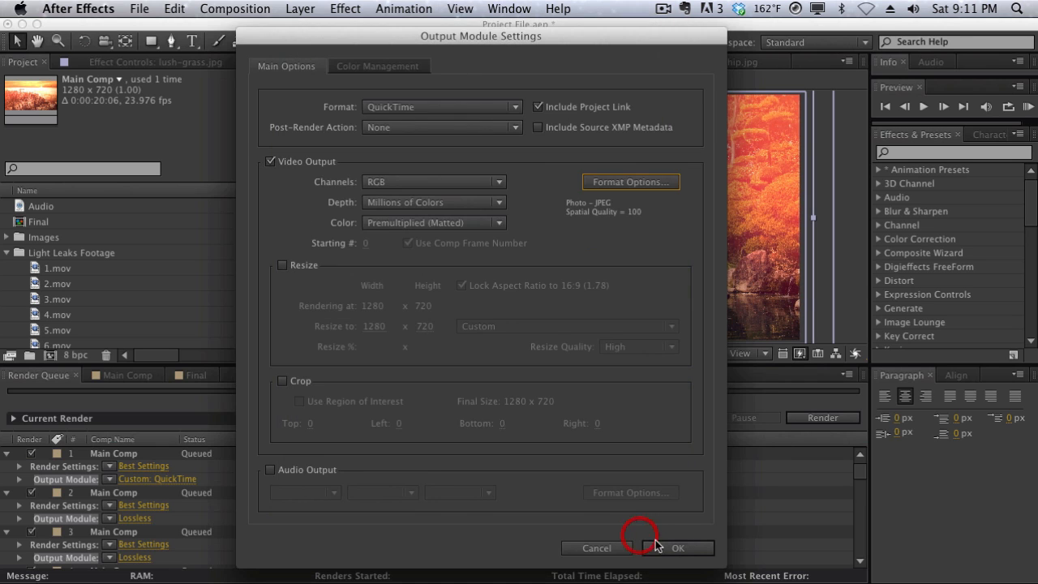
left_click(678, 547)
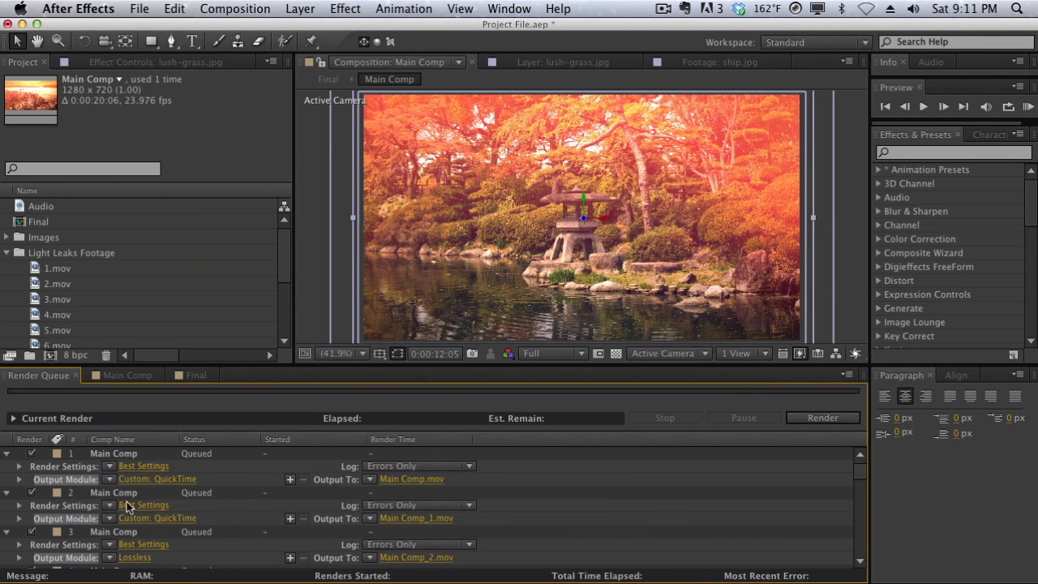
- Compare the queue items' output modules, look over the available output module templates, and clear the selection
scroll(187, 489, "down", 1)
scroll(186, 489, "up", 1)
scroll(146, 528, "down", 3)
scroll(147, 519, "up", 3)
left_click(110, 479)
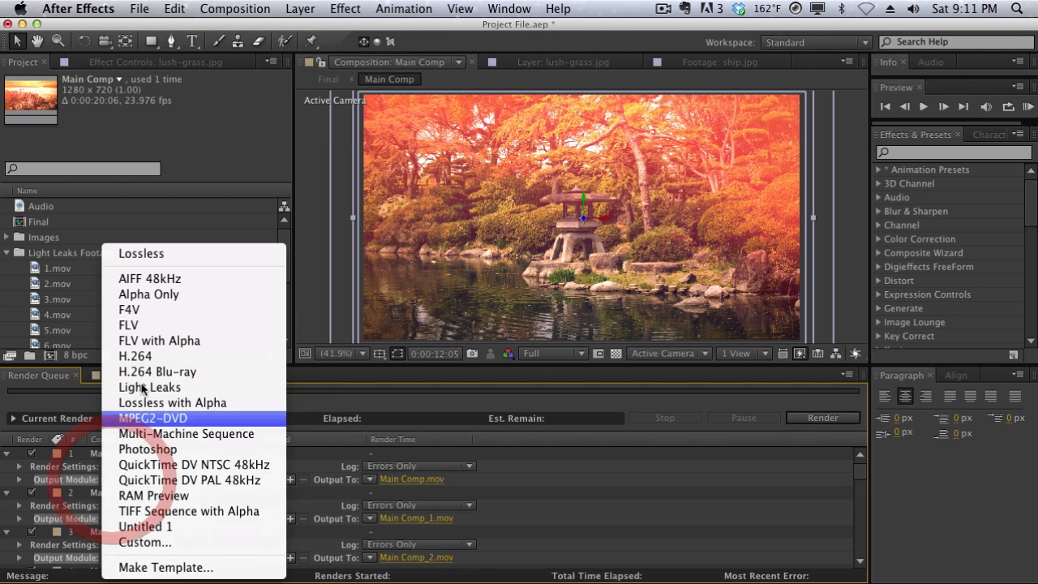
left_click(80, 483)
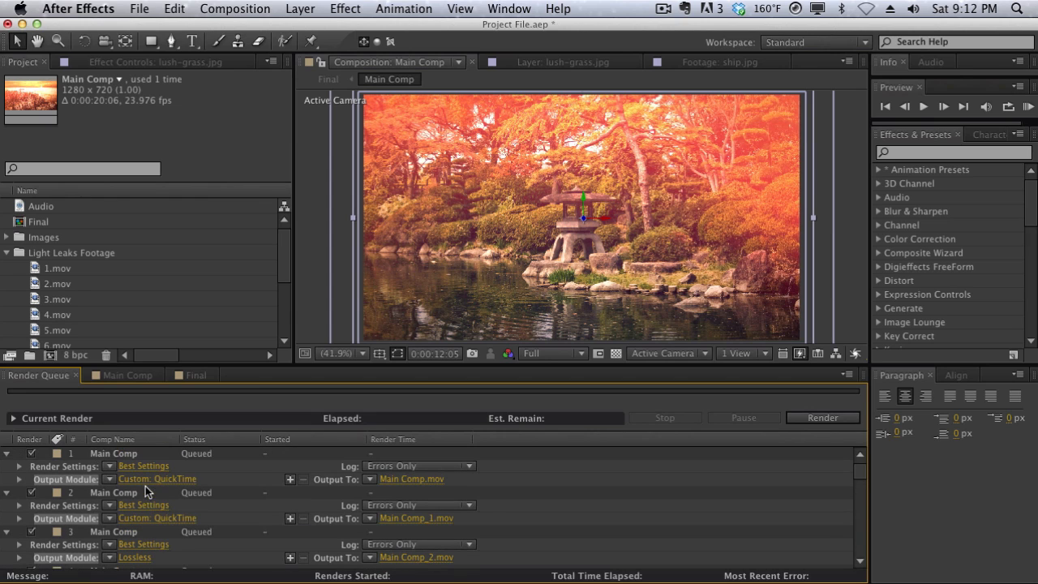
left_click(236, 473)
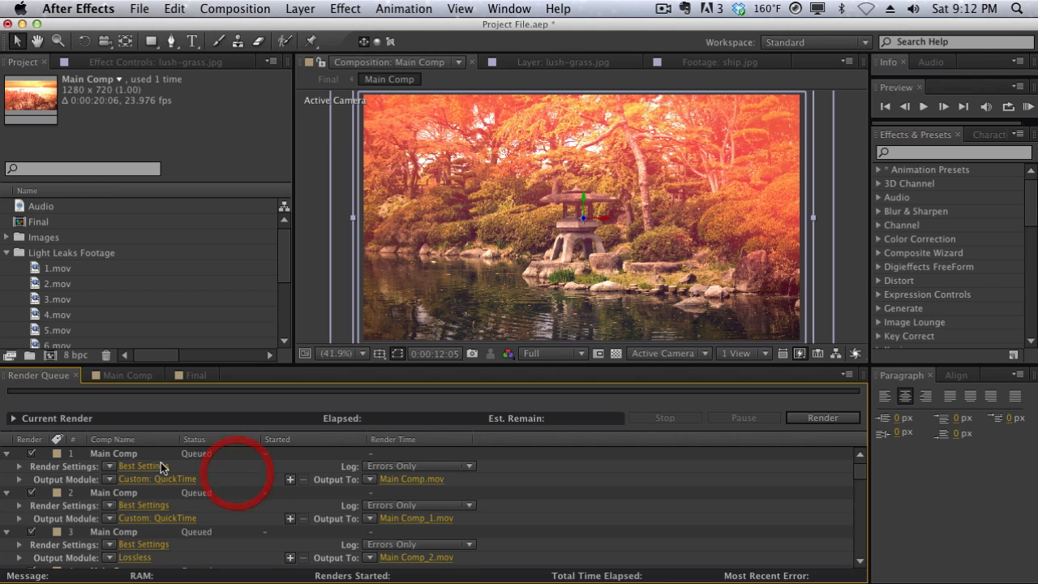
- Make an output module template from the first queue item's settings and name it Custom Template
left_click(112, 478)
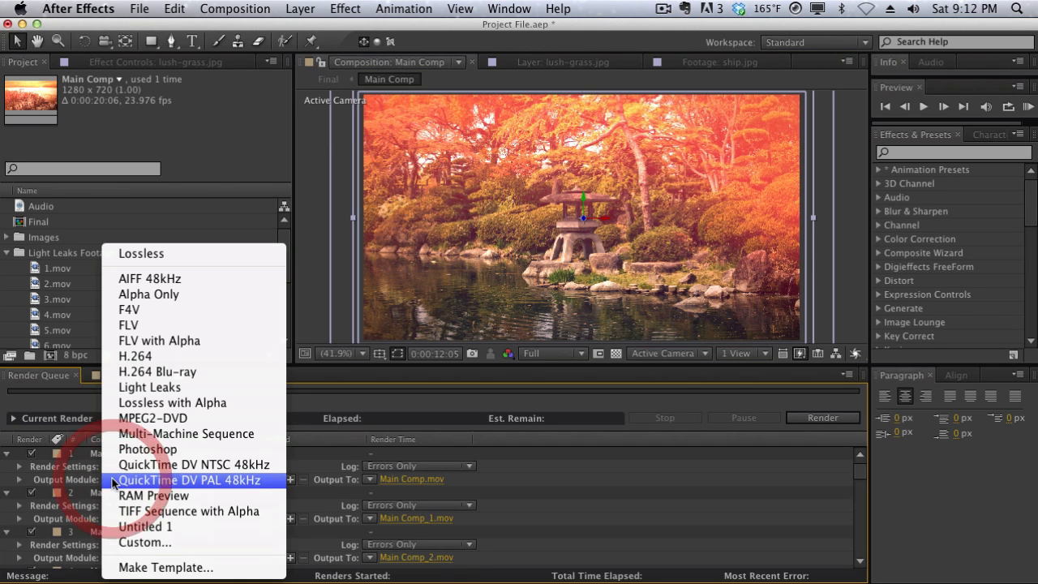
left_click(142, 567)
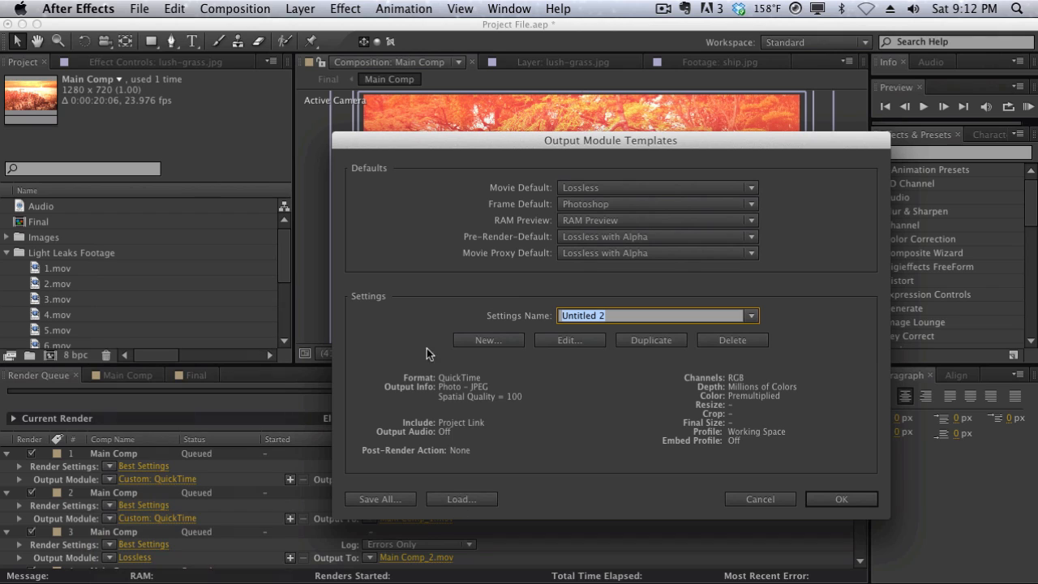
type("Custom Template")
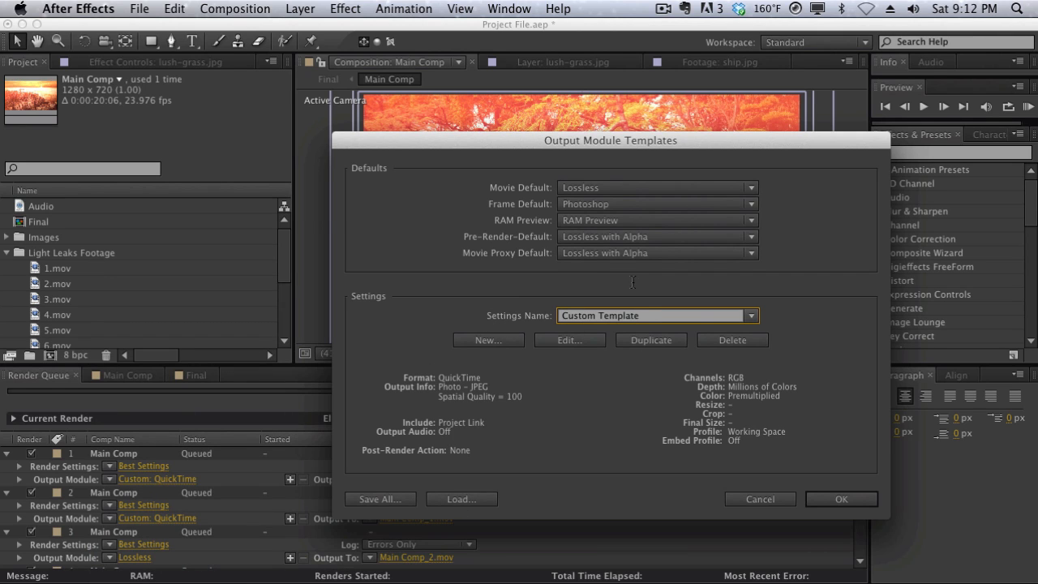
left_click(627, 185)
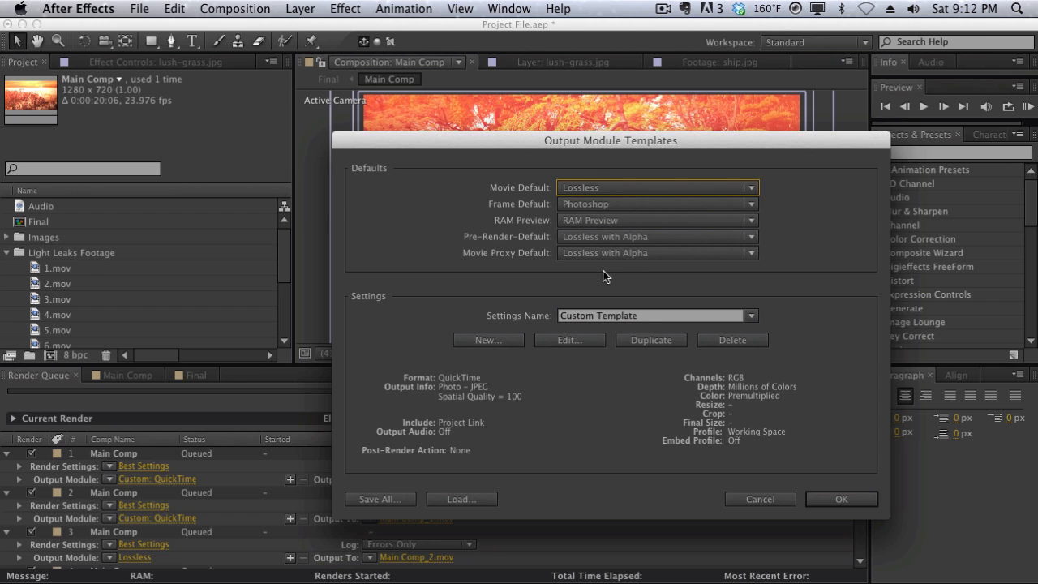
- Set the QuickTime quality of the Custom Template output module to 92 and save the template
left_click(598, 342)
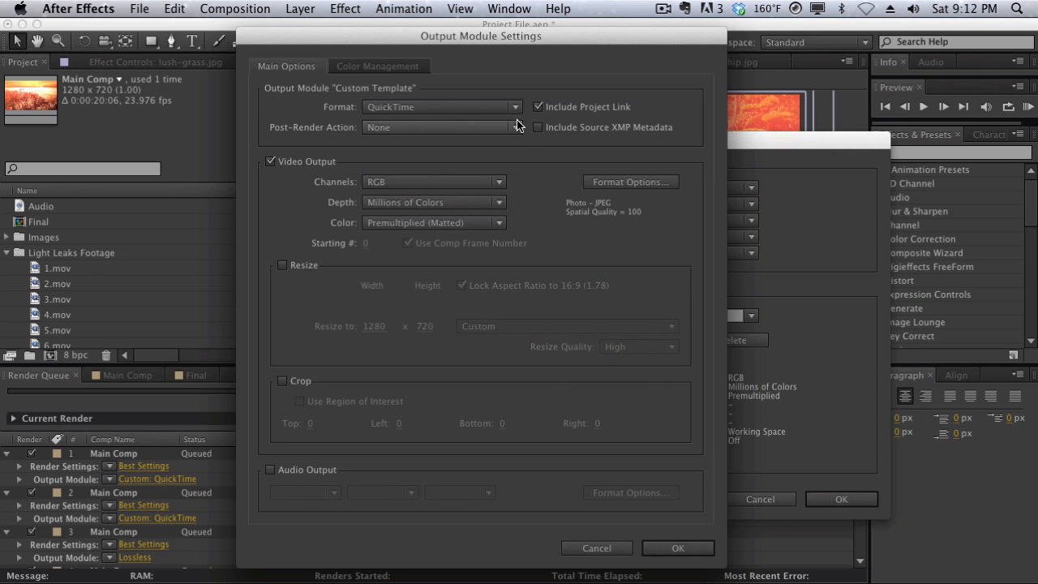
left_click(620, 182)
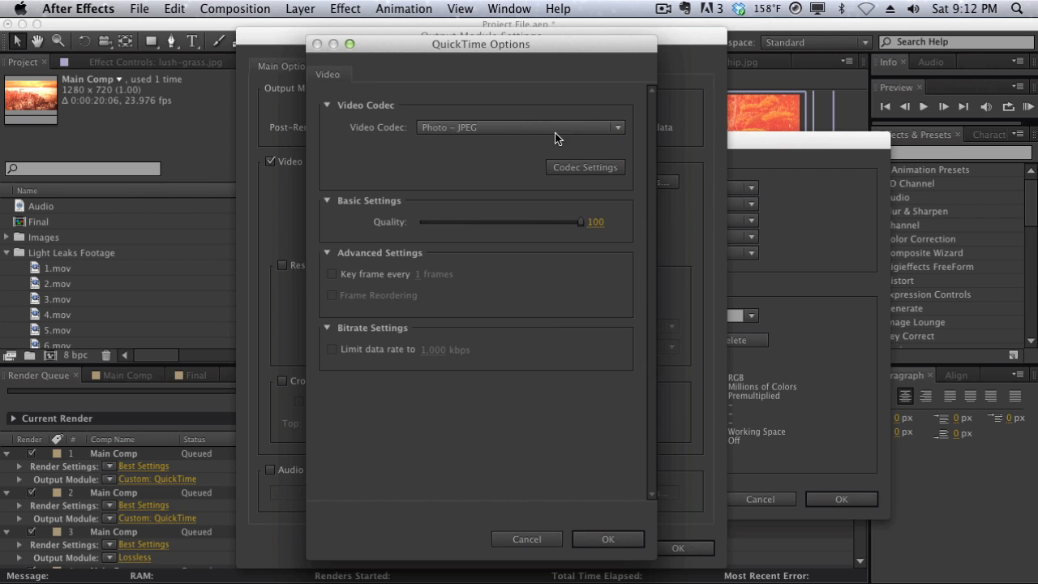
left_click(595, 222)
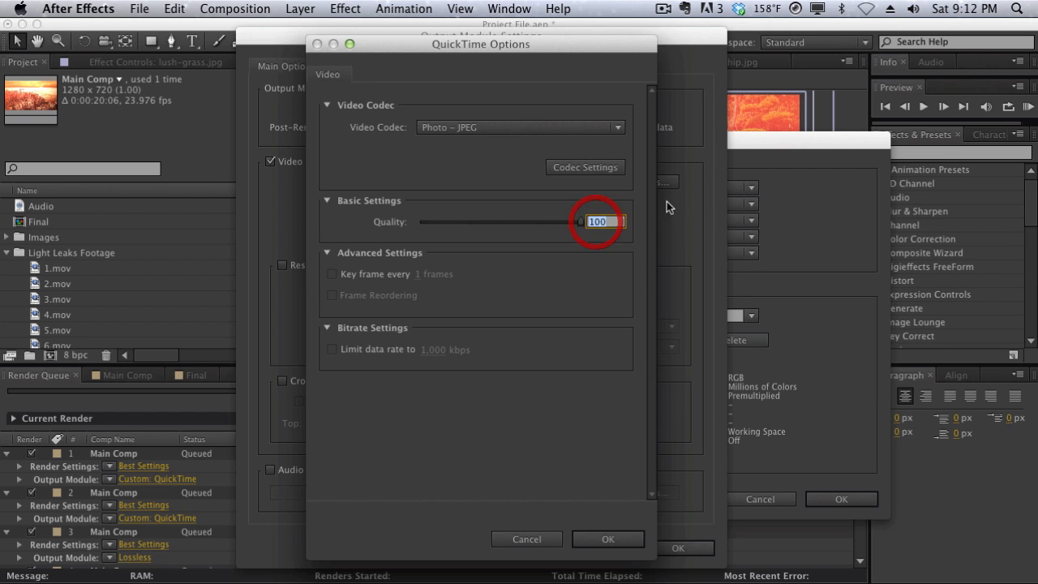
type("92")
key("Return")
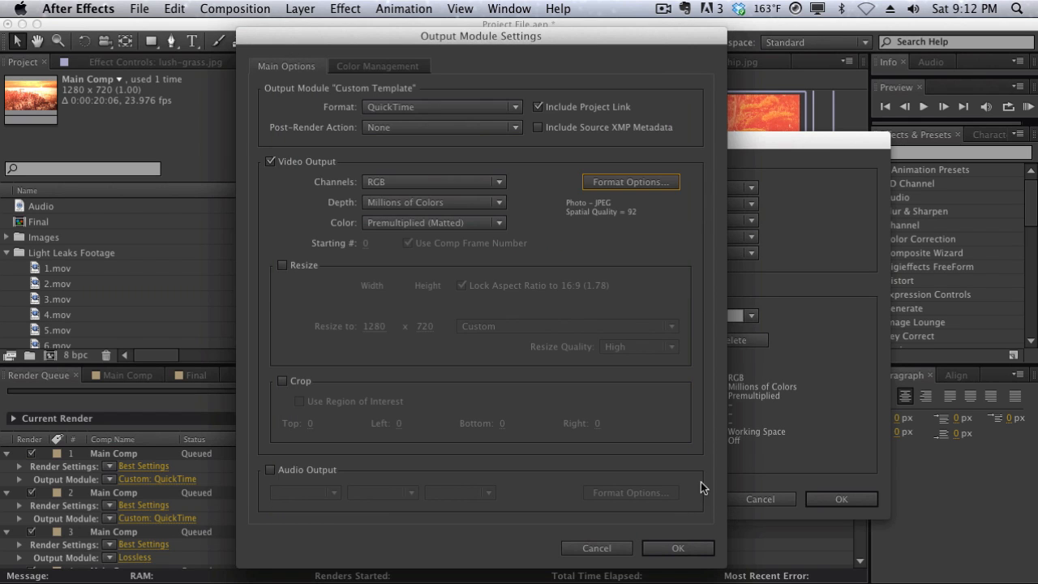
left_click(699, 545)
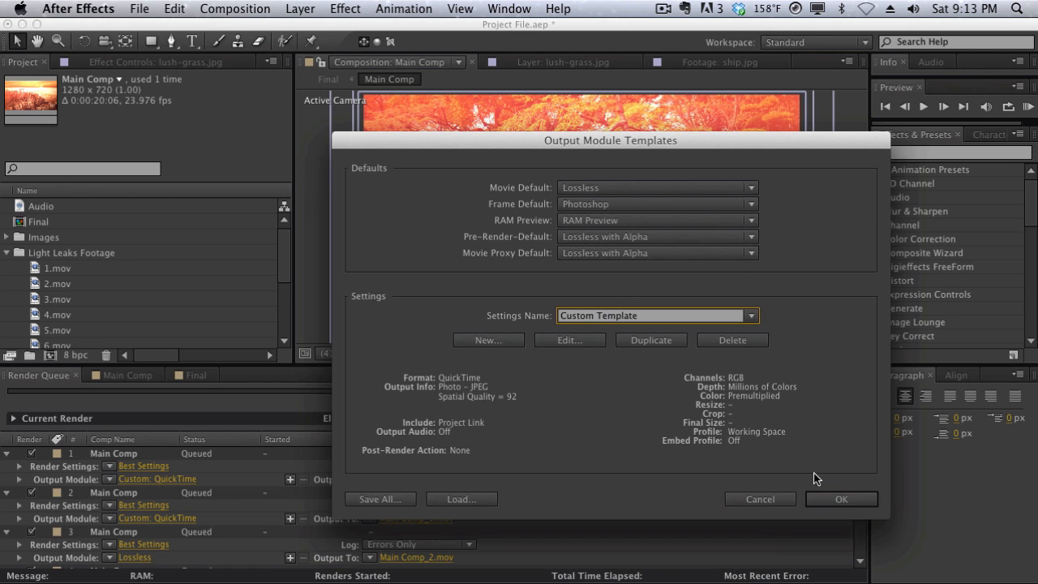
left_click(835, 498)
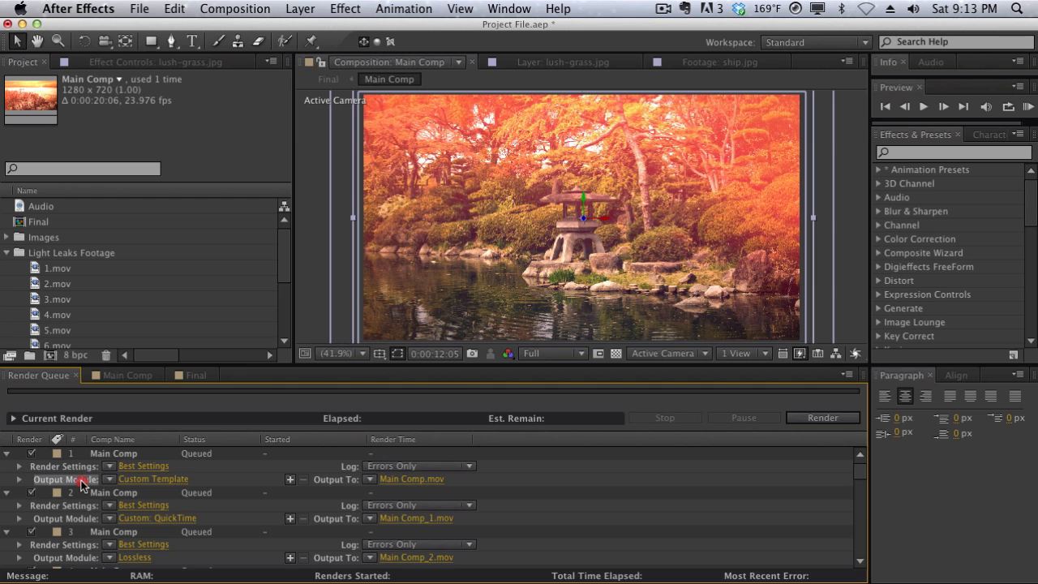
- Select the output modules of queue items 1 through 17 and apply Custom Template to all of them
scroll(84, 485, "down", 10)
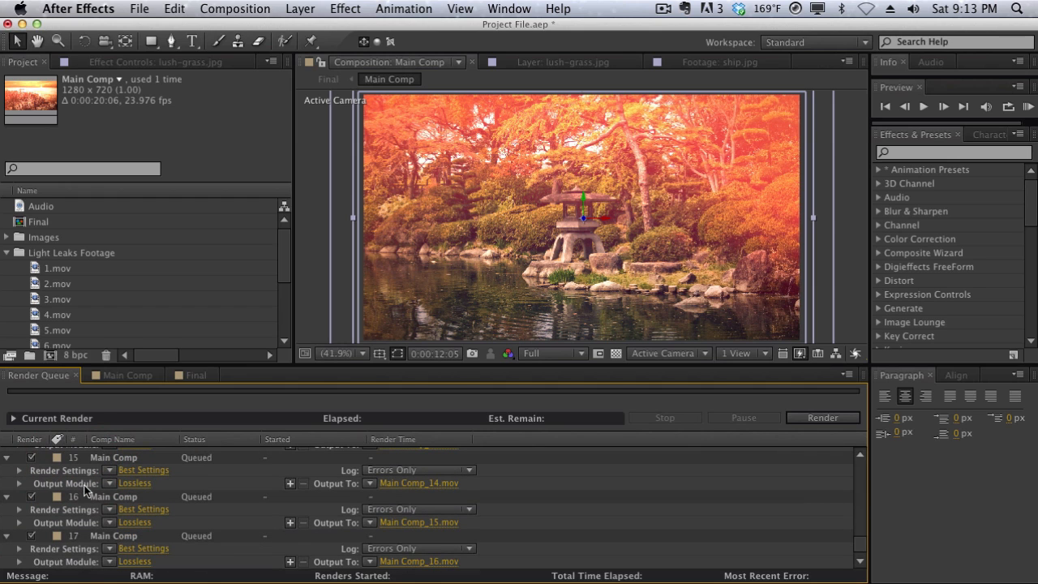
left_click(84, 561, "shift")
scroll(89, 510, "up", 3)
scroll(89, 510, "up", 7)
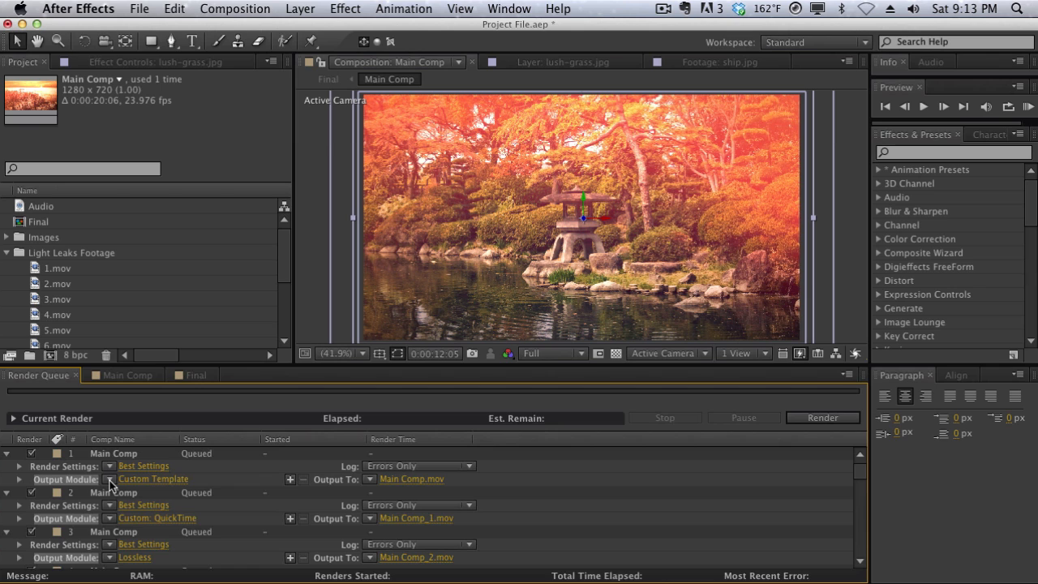
left_click(111, 484)
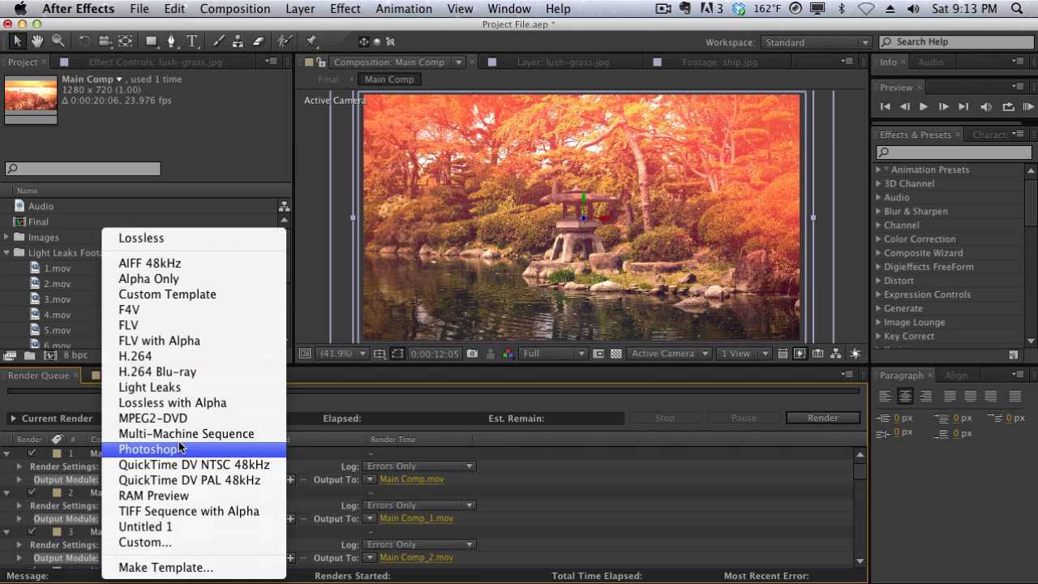
left_click(182, 288)
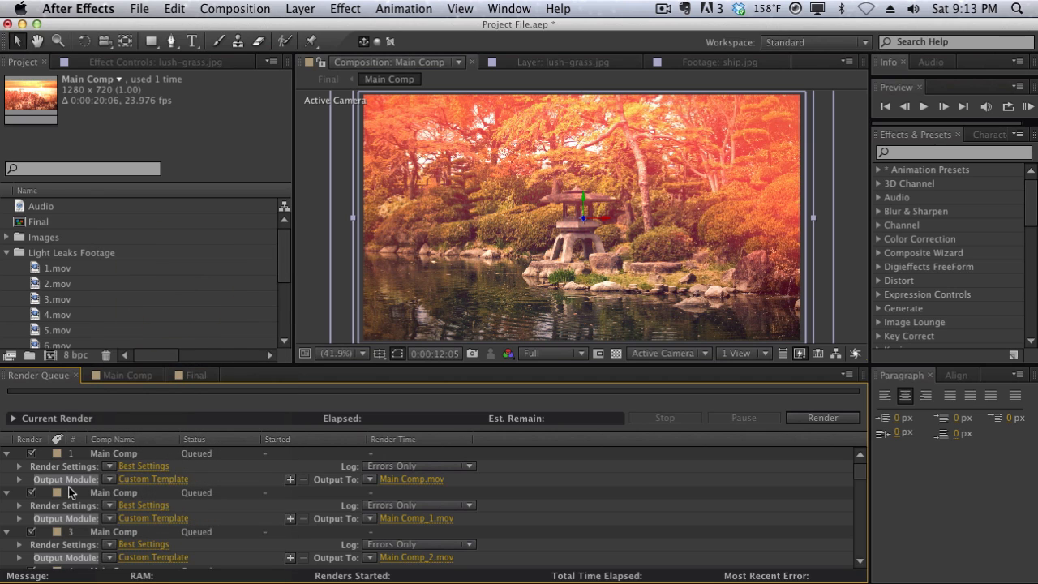
- Check the output module assigned to each render queue item from the first through item 17
scroll(69, 487, "down", 10)
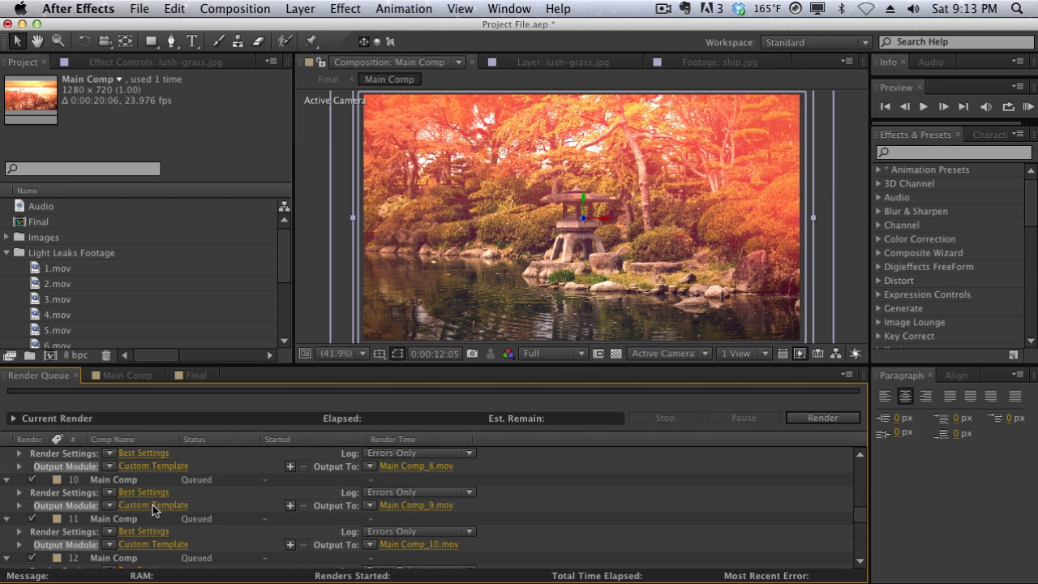
scroll(152, 504, "down", 5)
scroll(153, 506, "down", 2)
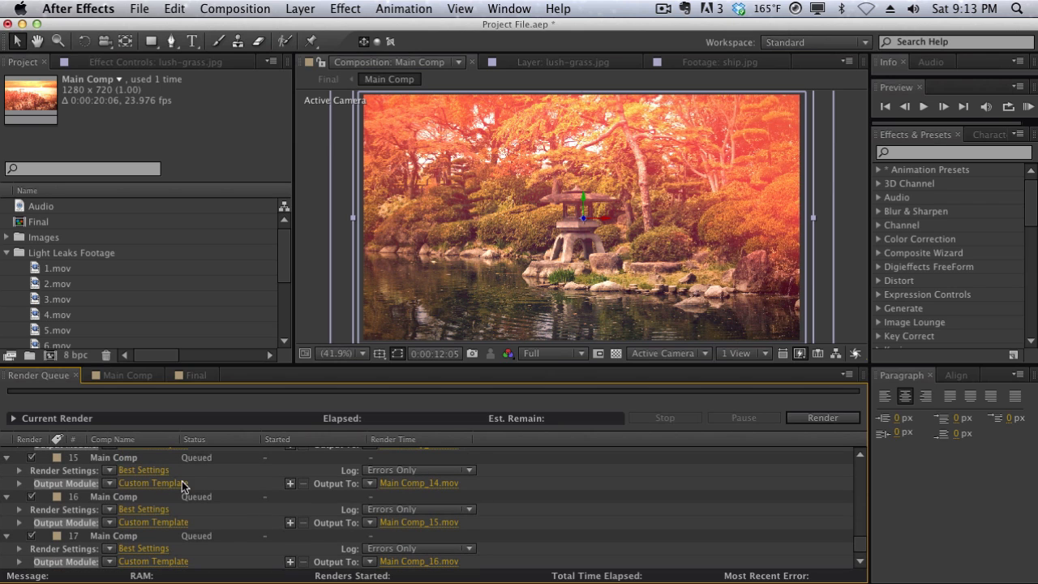
scroll(179, 497, "up", 10)
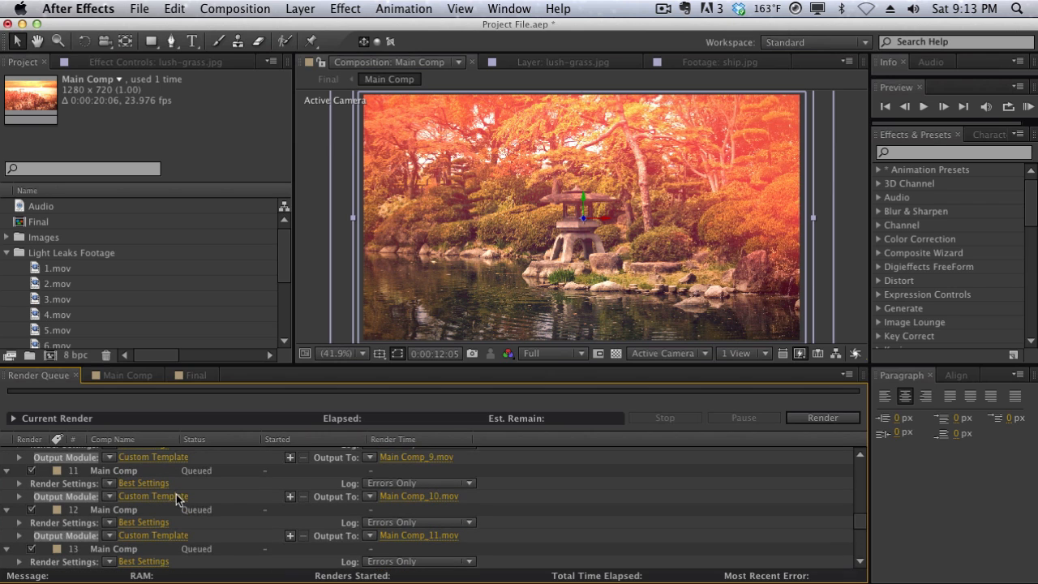
scroll(178, 498, "up", 6)
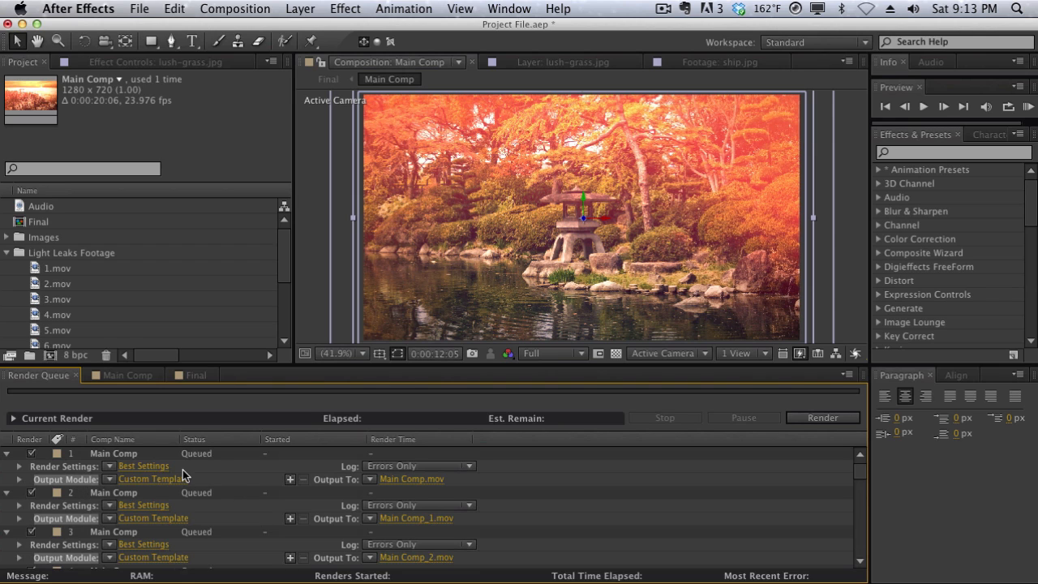
- Select all items in the render queue and clear the selection again
left_click(132, 453)
key("super+a")
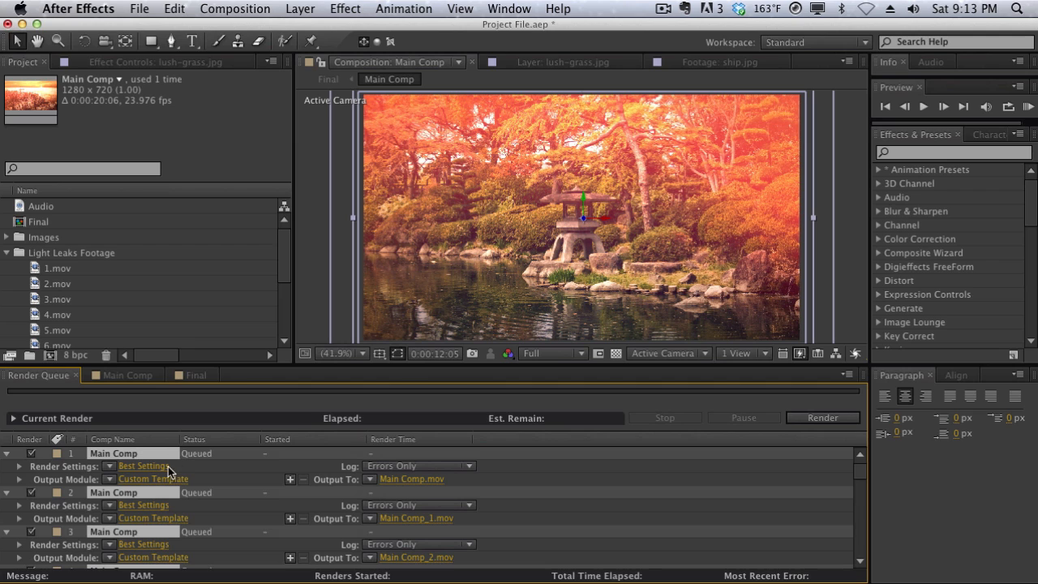
left_click(227, 467)
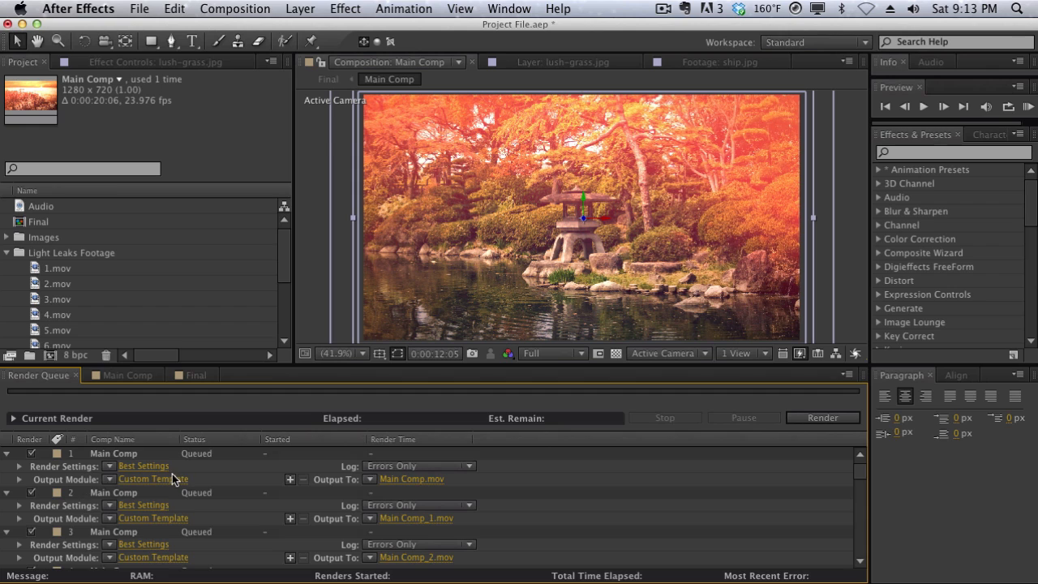
scroll(173, 479, "down", 1)
scroll(173, 478, "up", 1)
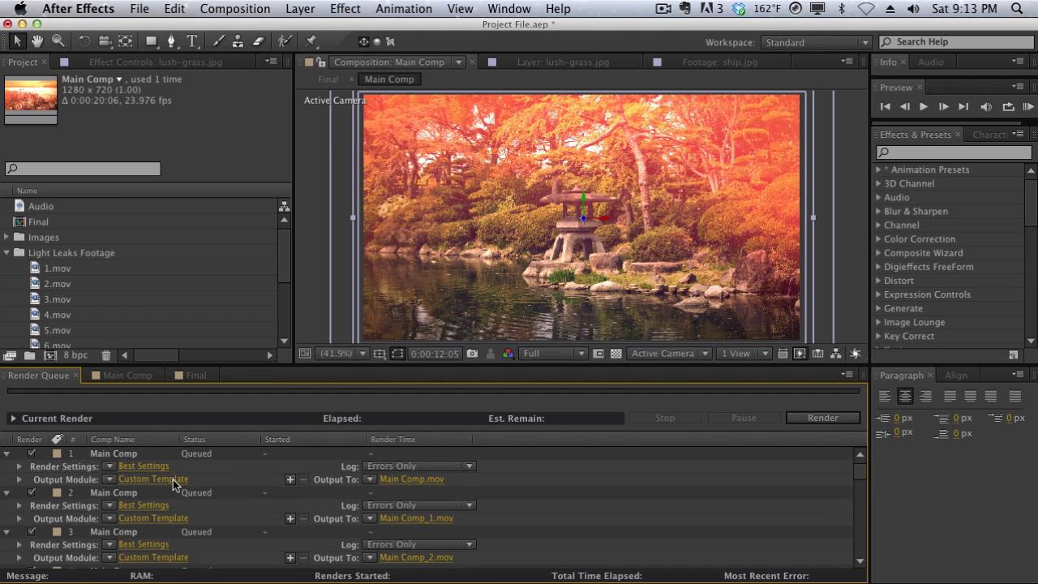